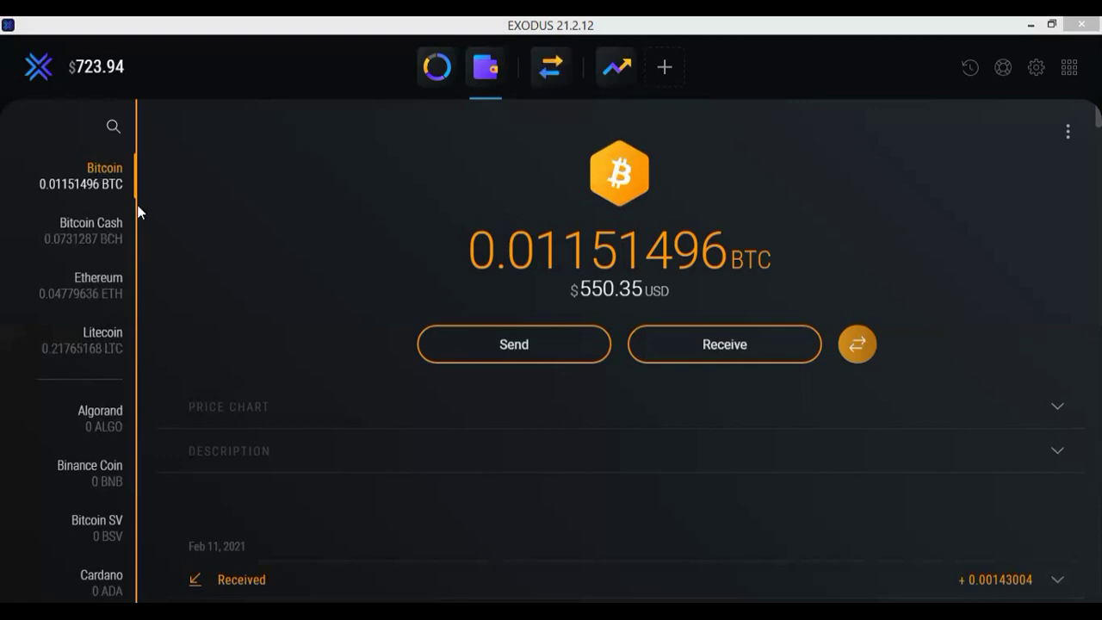
# View the Bitcoin Cash and Ethereum wallets, and return to the Bitcoin wallet
pyautogui.click(103, 243)
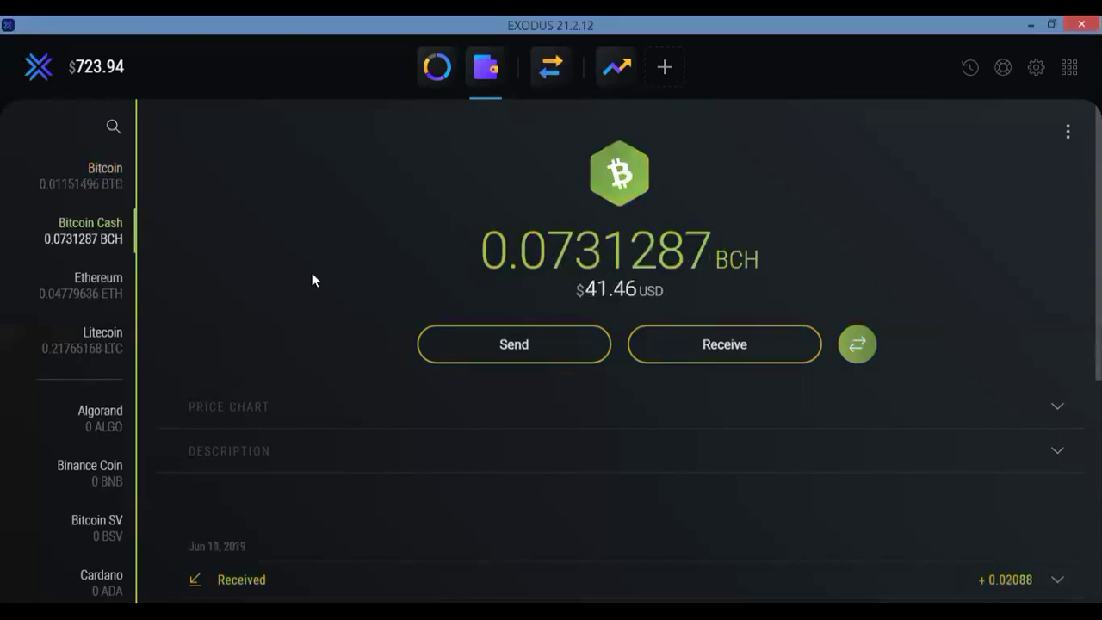
pyautogui.click(102, 289)
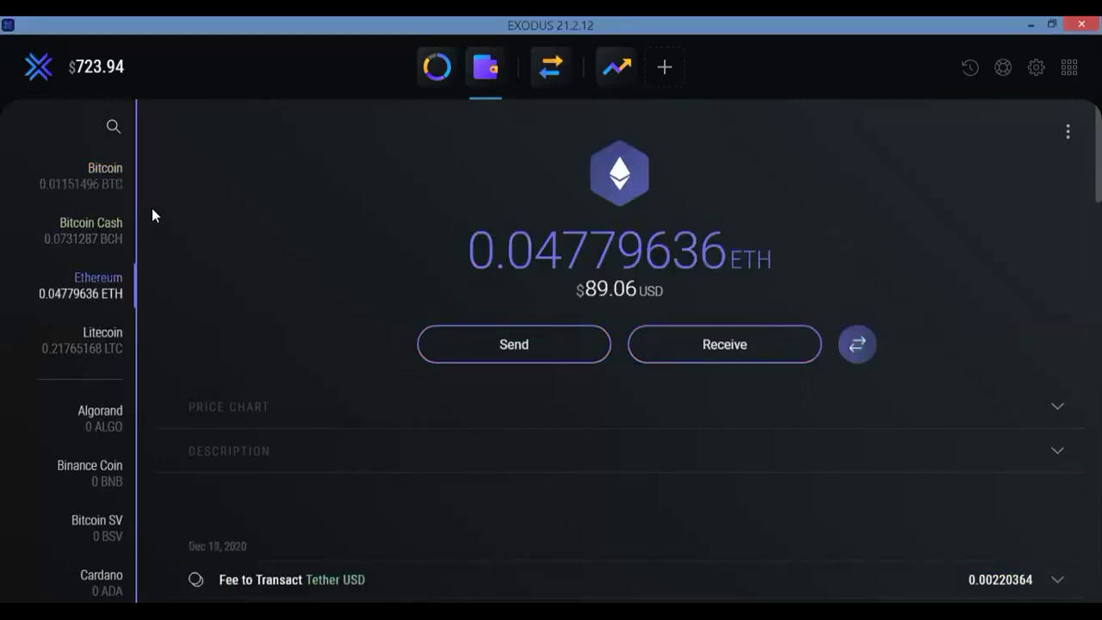
pyautogui.click(105, 177)
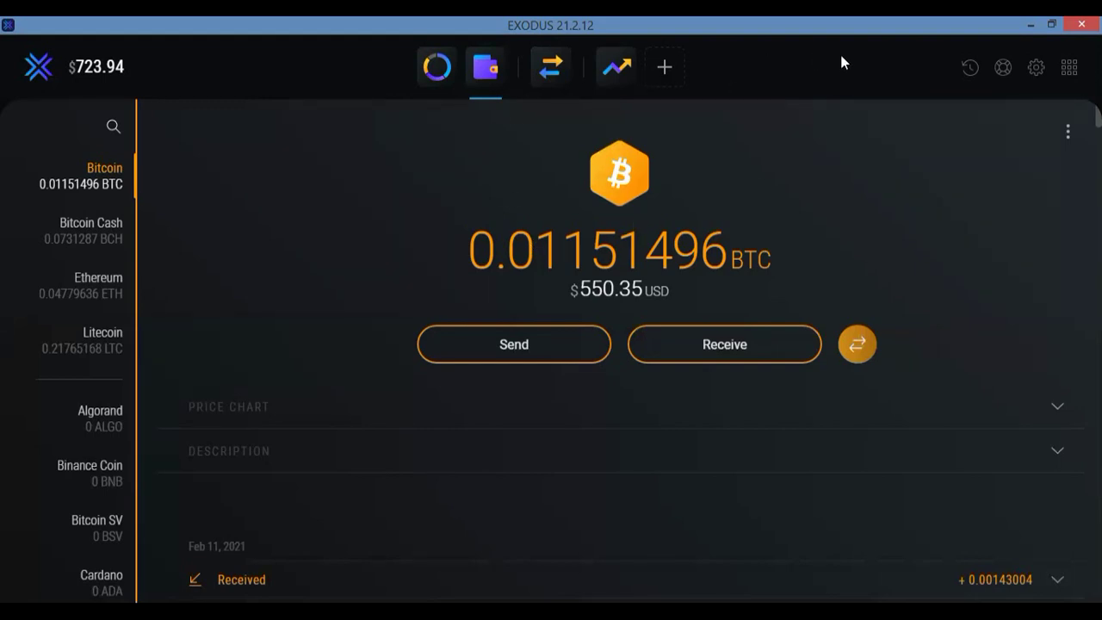
# Review the multiple-address and custom-fee settings in the Bitcoin wallet's Advanced Options, and close them
pyautogui.click(1070, 138)
pyautogui.click(1070, 136)
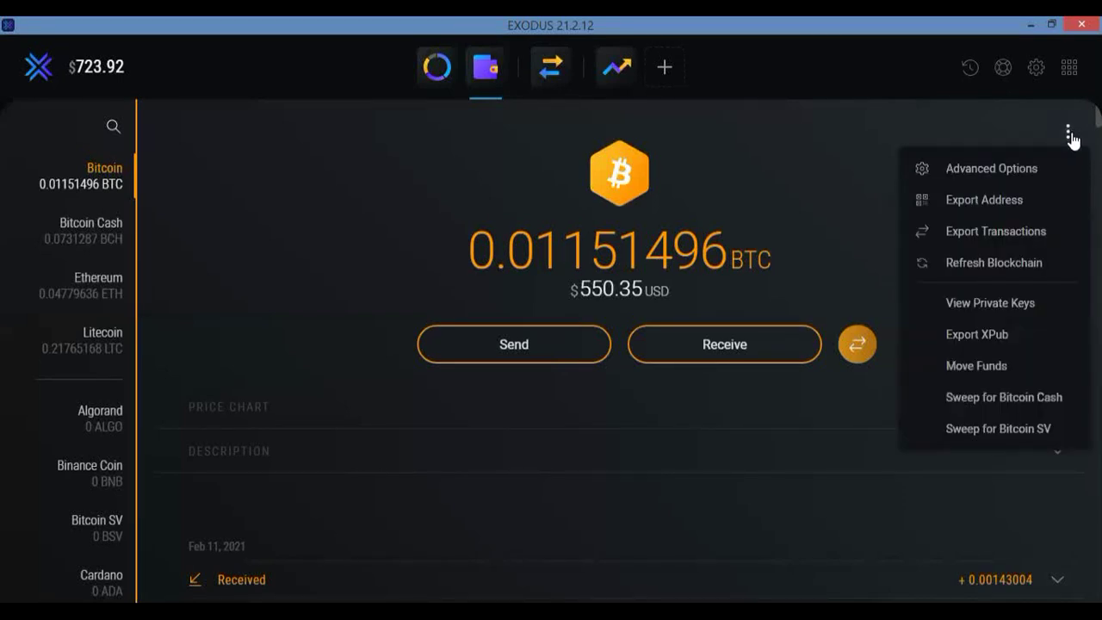
pyautogui.click(1017, 174)
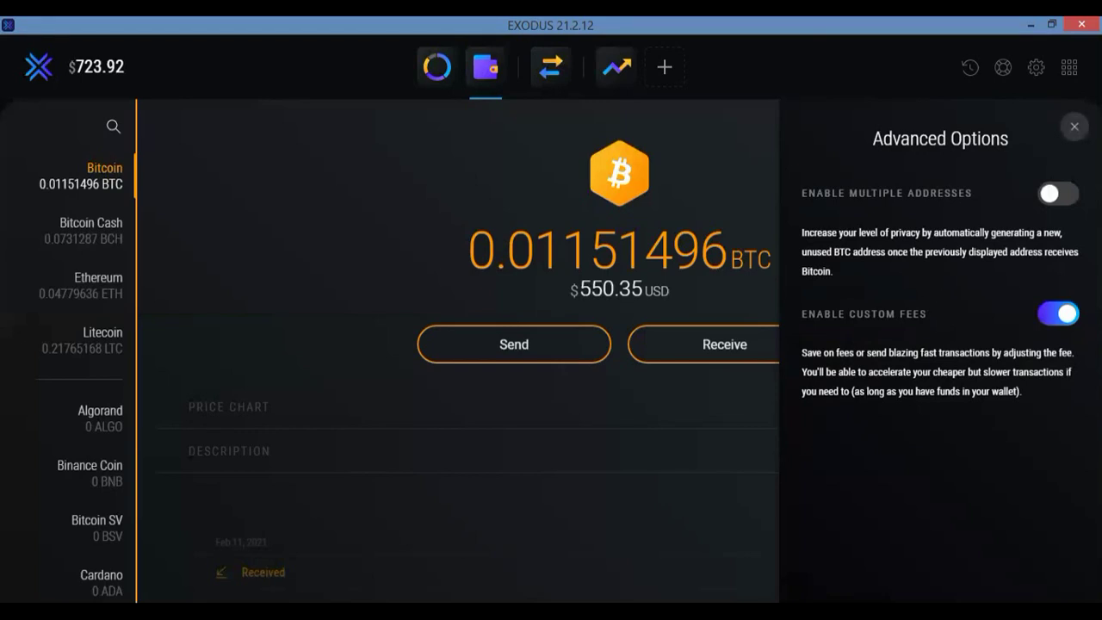
pyautogui.click(1074, 126)
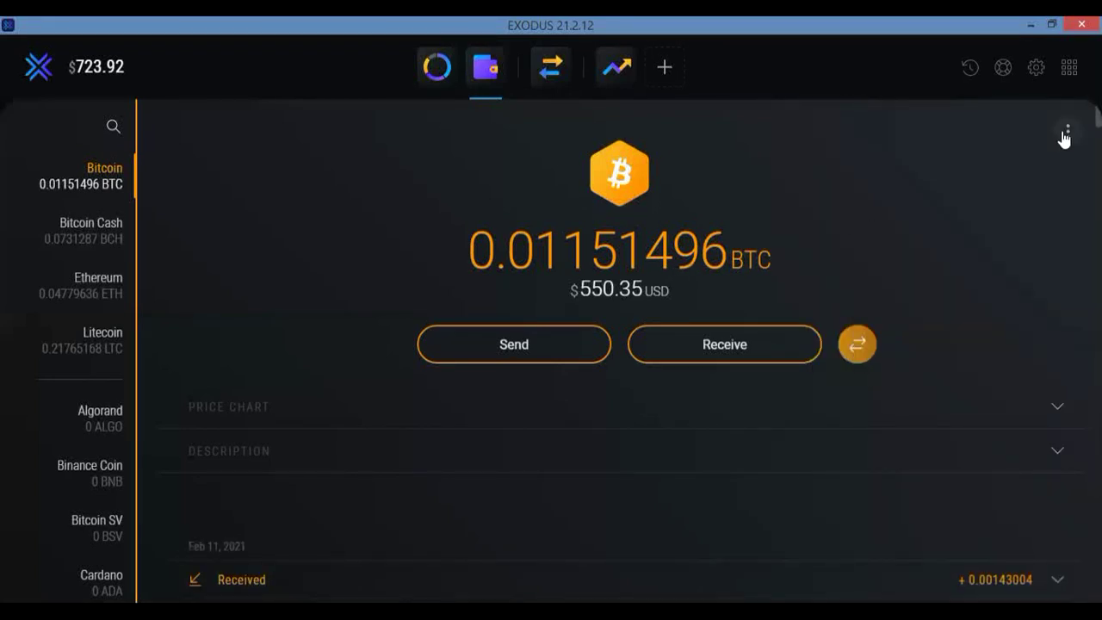
pyautogui.click(1066, 135)
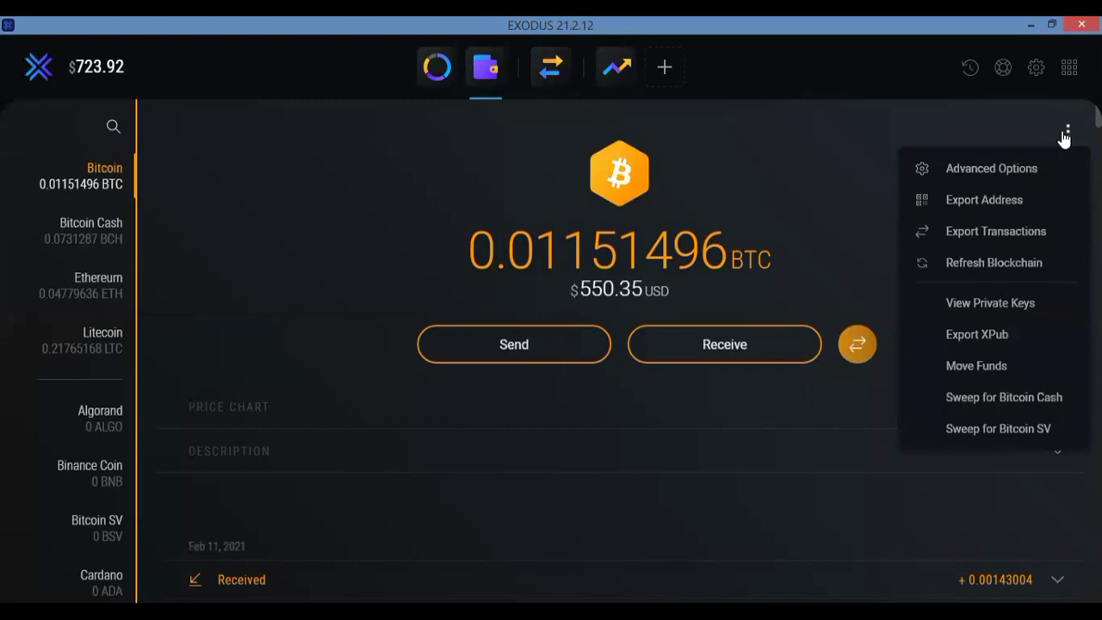
pyautogui.click(962, 180)
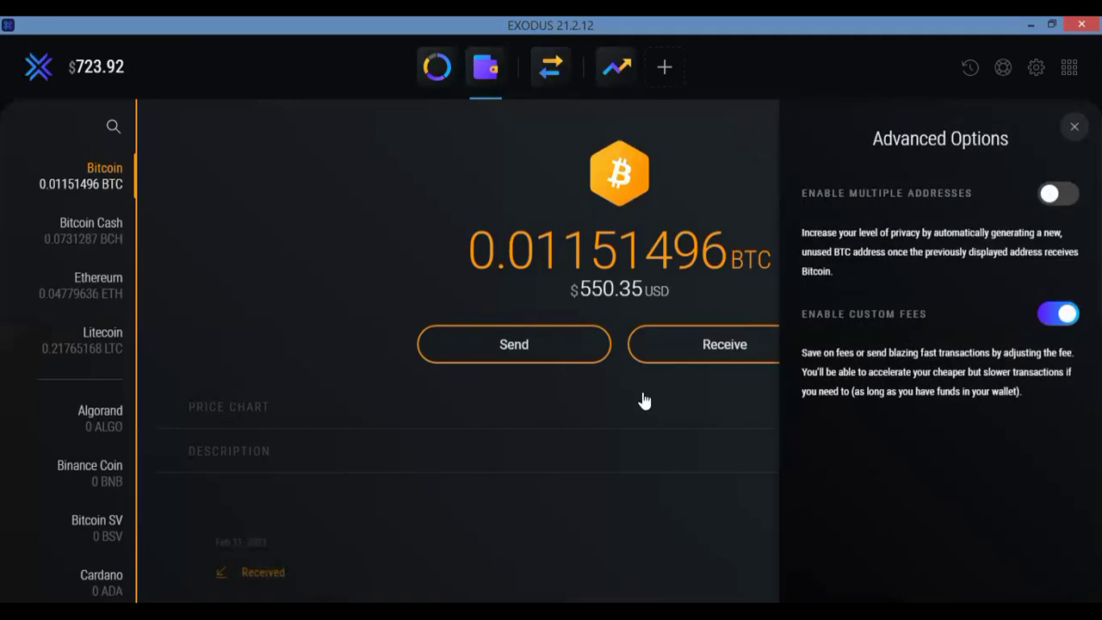
pyautogui.click(714, 160)
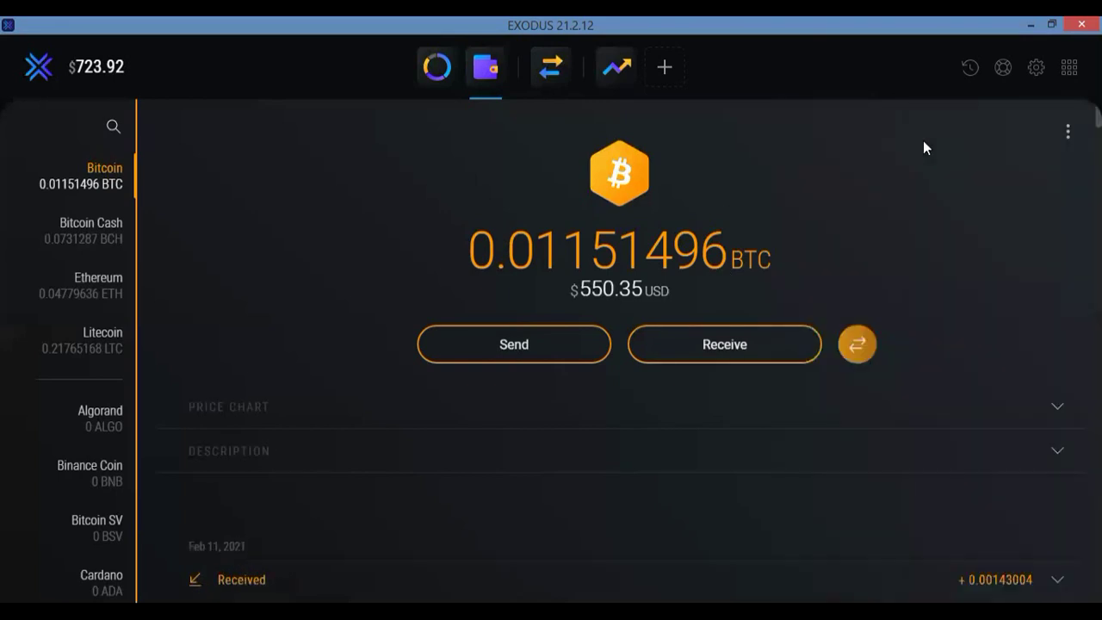
# Start a Bitcoin send of the entire balance and lower its network fee to 25 sat/byte
pyautogui.click(527, 344)
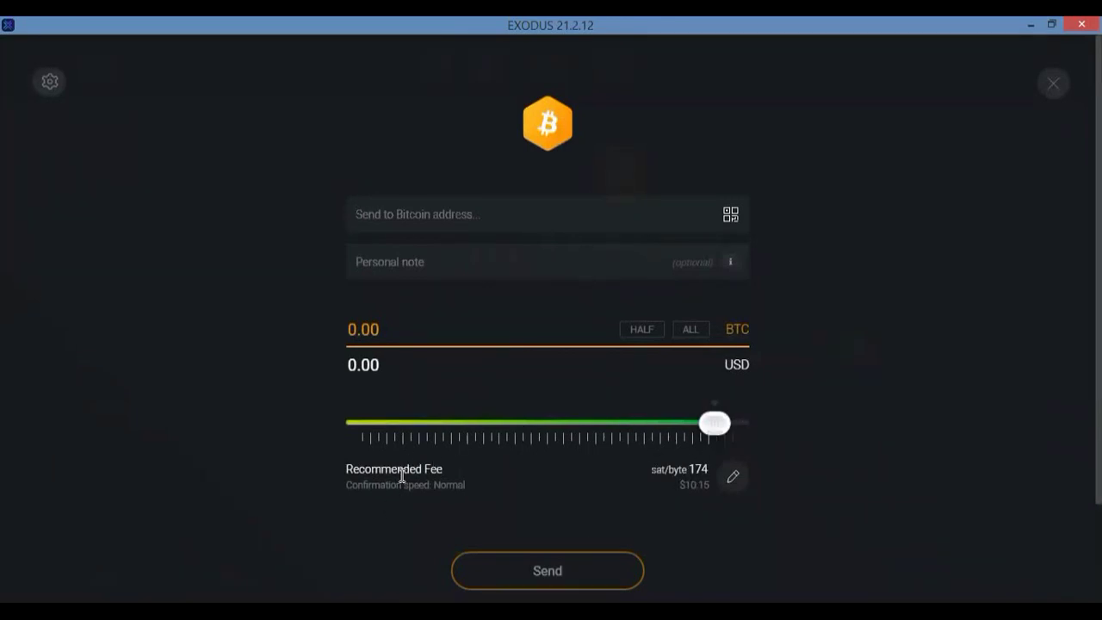
pyautogui.click(705, 330)
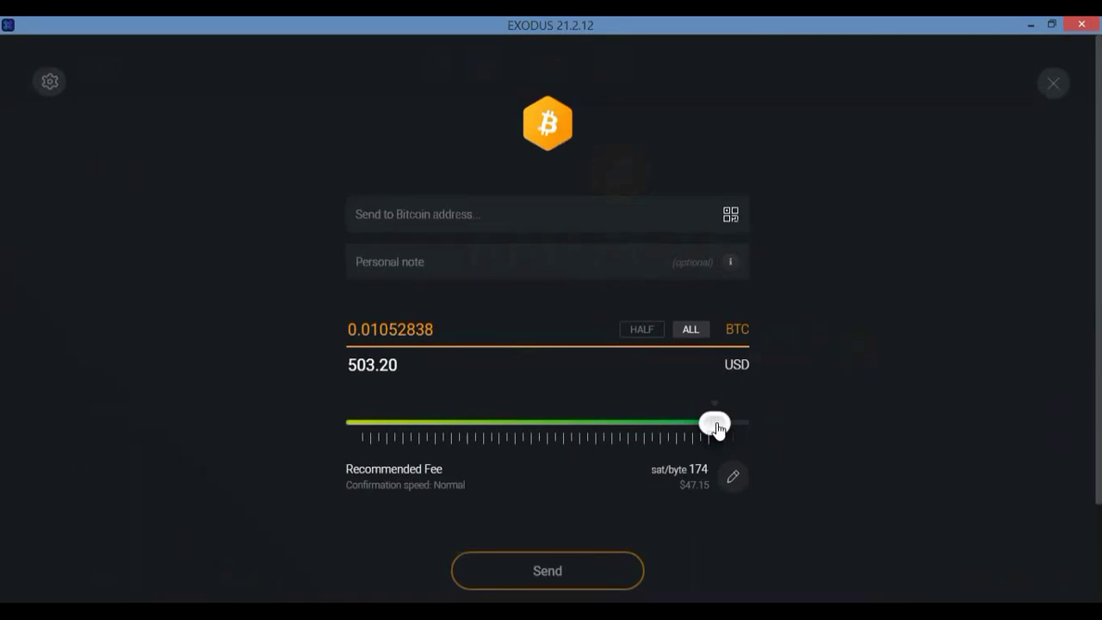
pyautogui.click(504, 451)
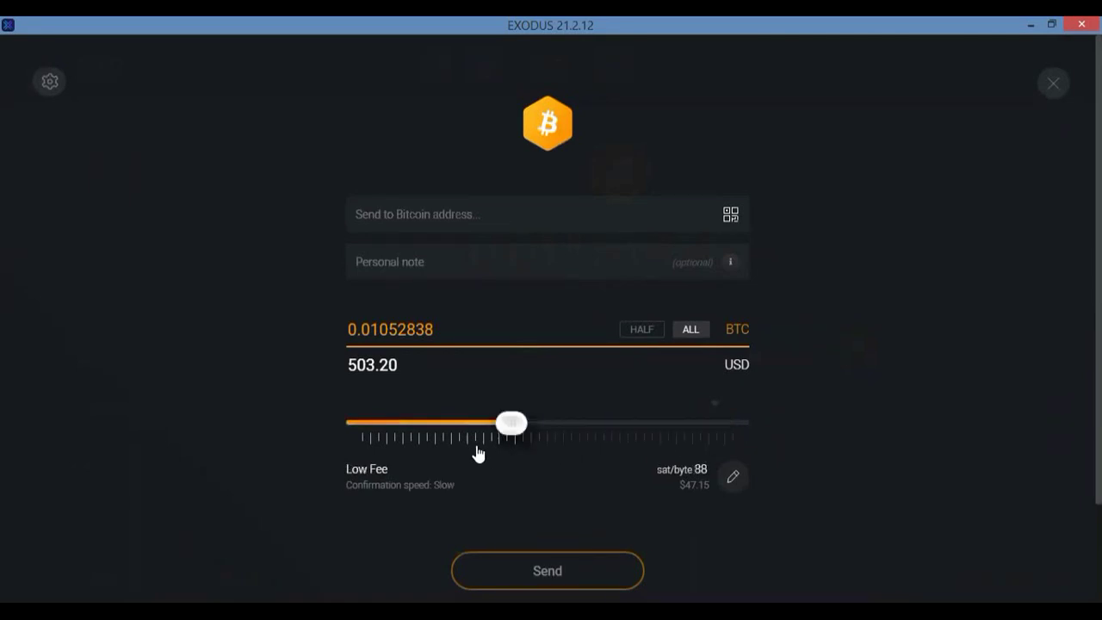
pyautogui.click(466, 452)
pyautogui.click(450, 450)
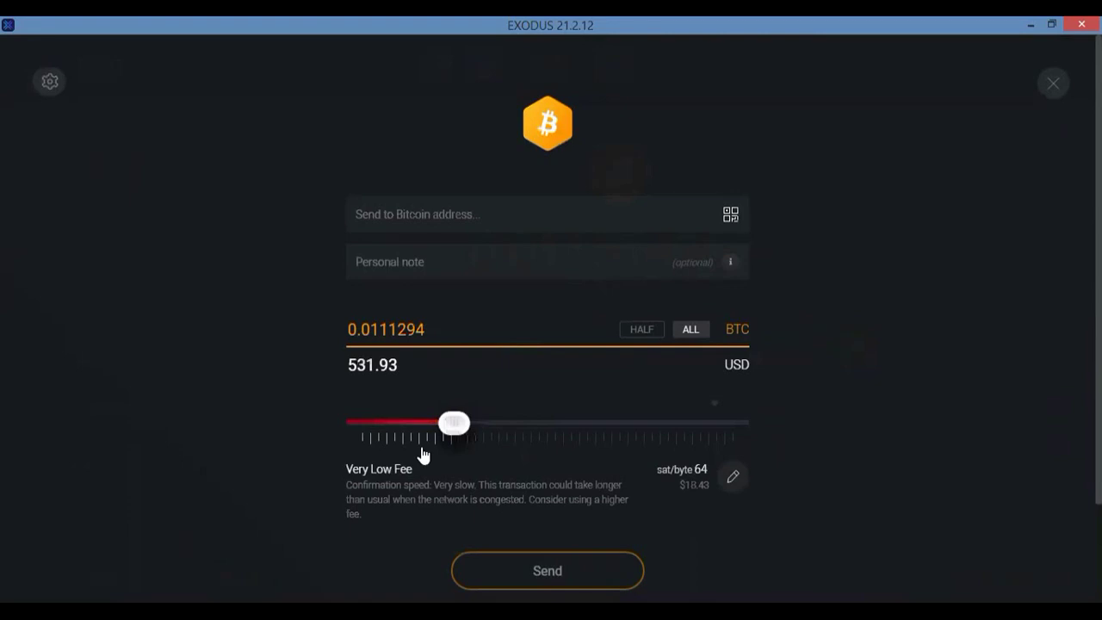
pyautogui.click(421, 451)
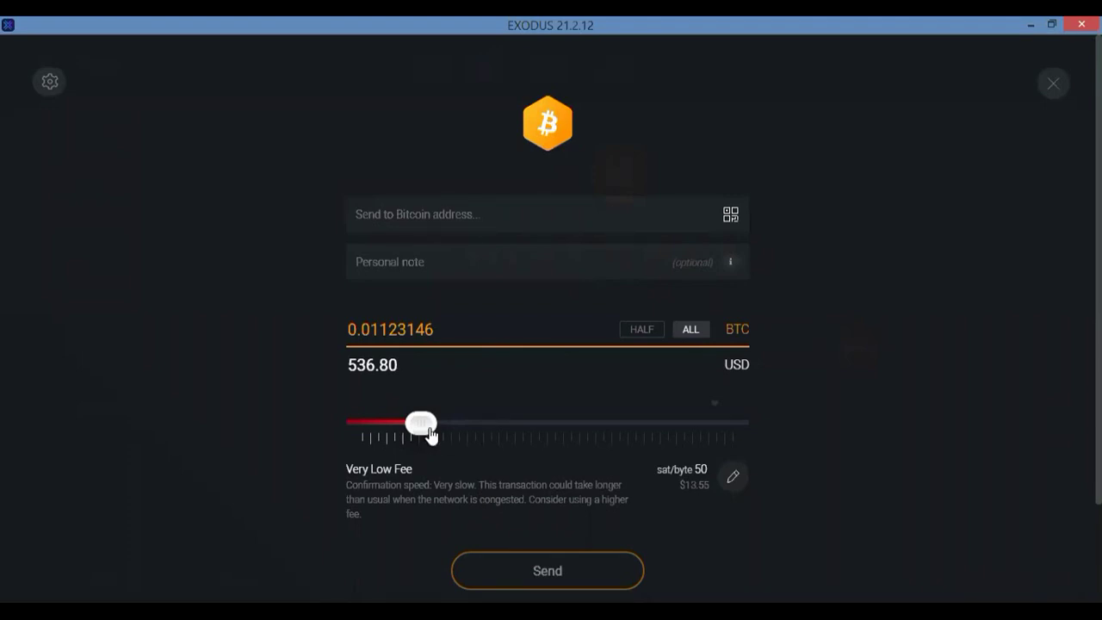
pyautogui.press('Home')
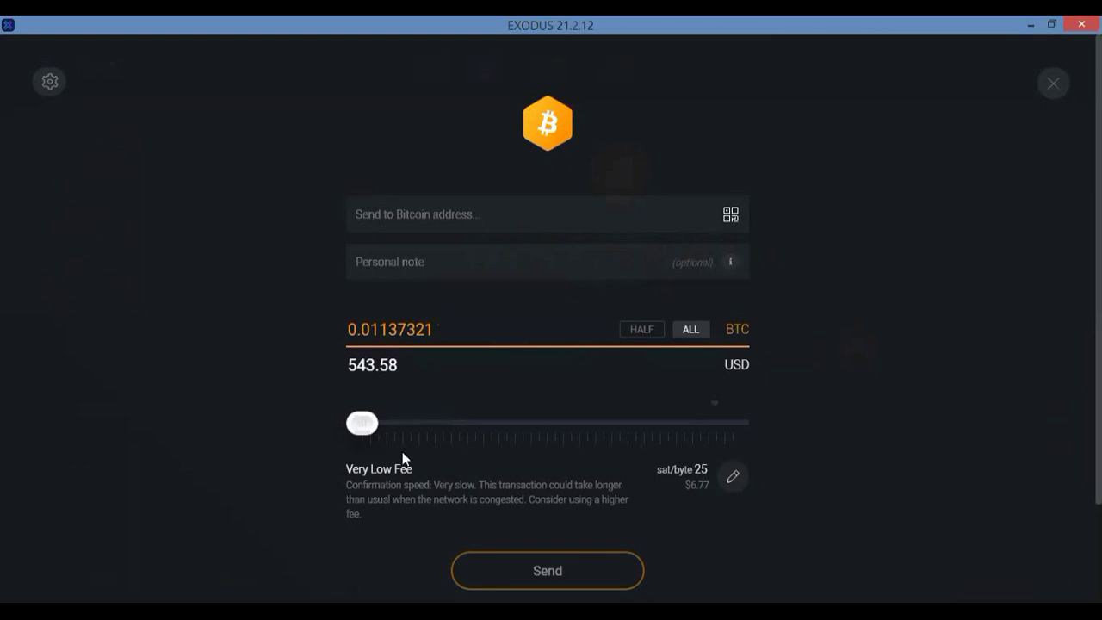
# Raise the Bitcoin send fee to 182 sat/byte and reduce it to 55 sat/byte
pyautogui.click(749, 420)
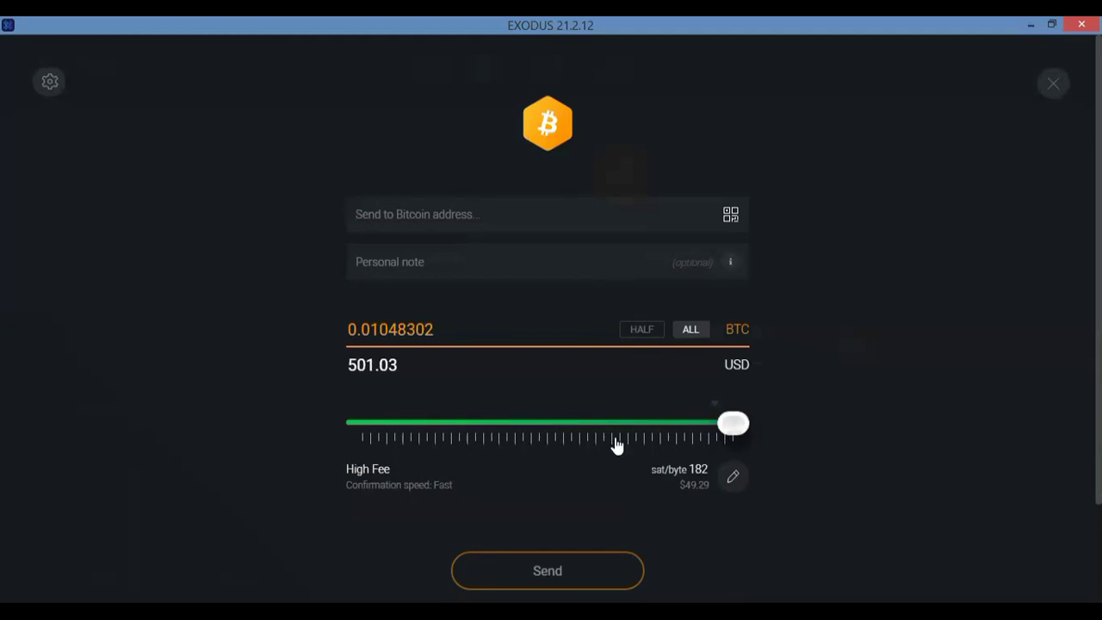
pyautogui.click(526, 426)
pyautogui.click(503, 425)
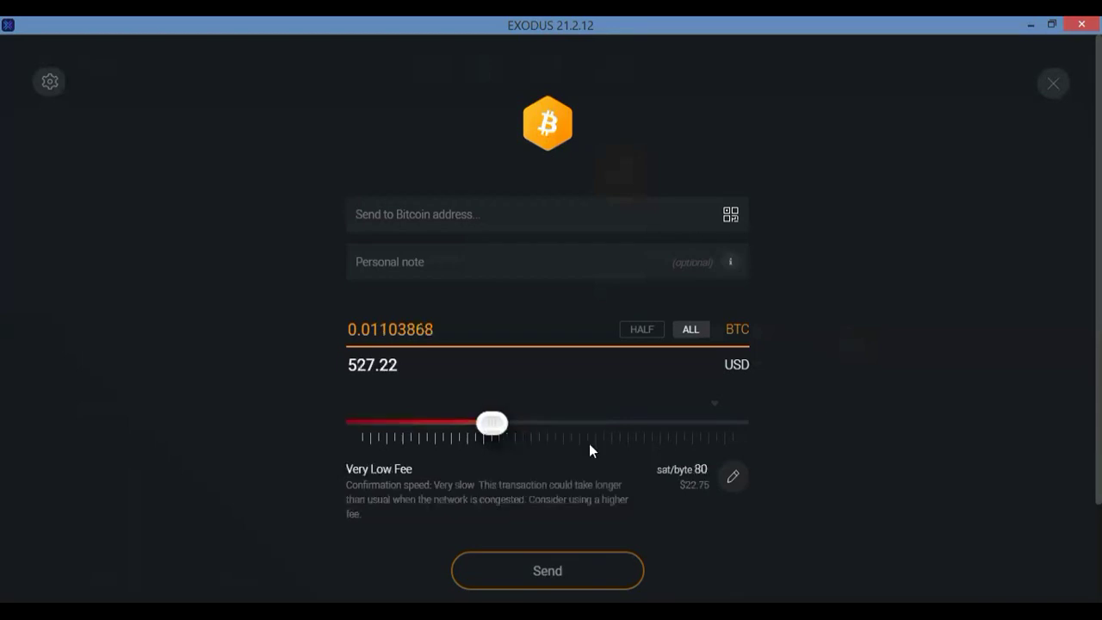
pyautogui.click(435, 422)
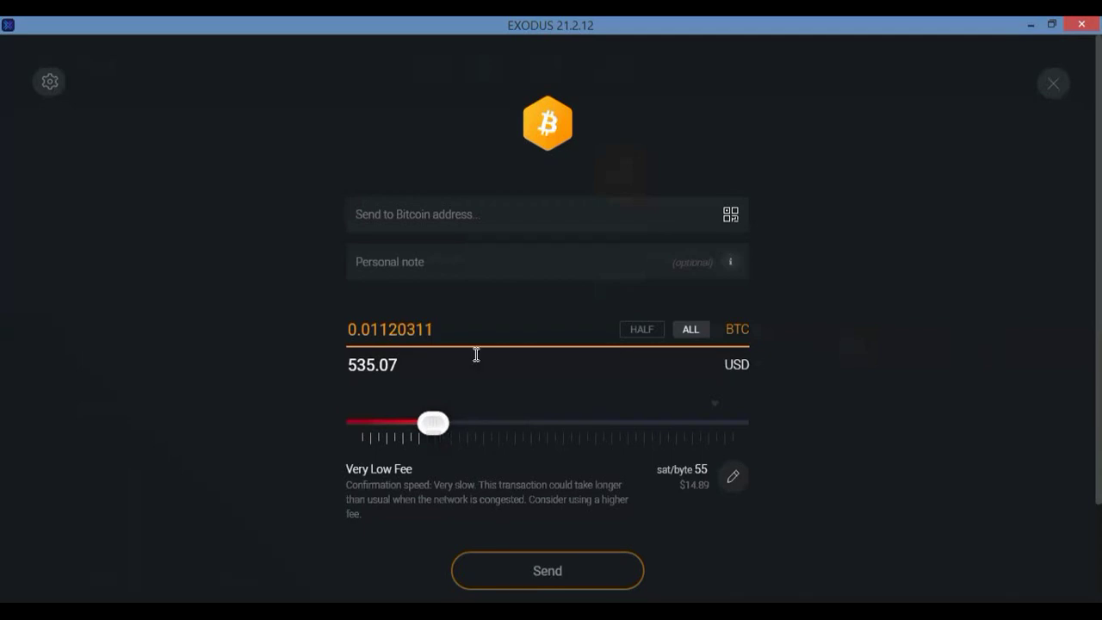
# Fine-tune the Bitcoin send fee to 37 sat/byte and close the send form without sending
pyautogui.click(411, 433)
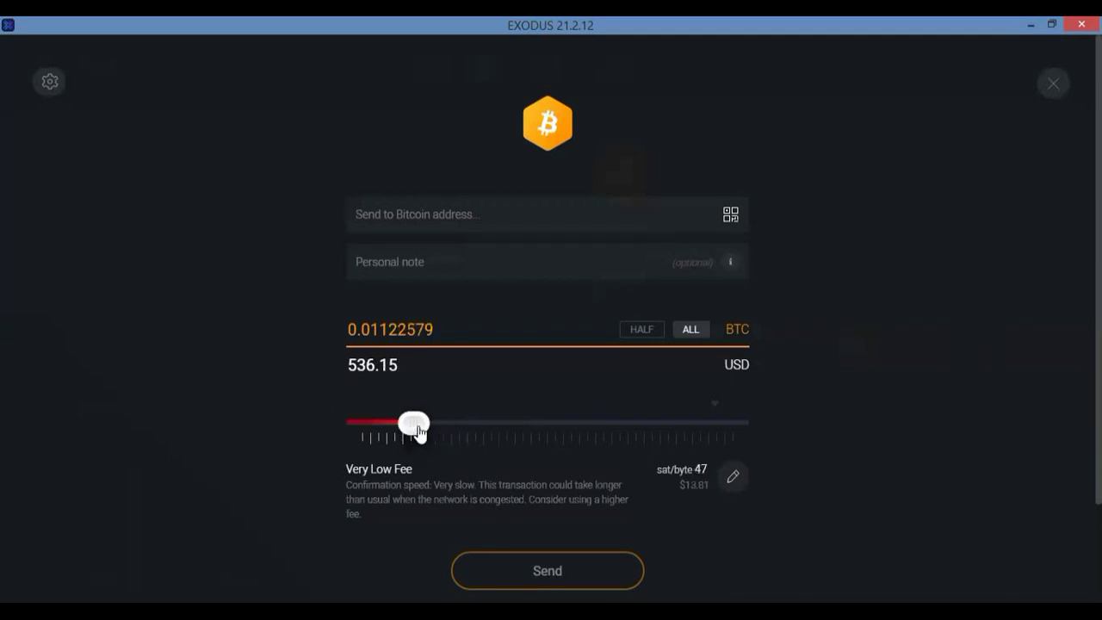
pyautogui.click(408, 433)
pyautogui.click(390, 434)
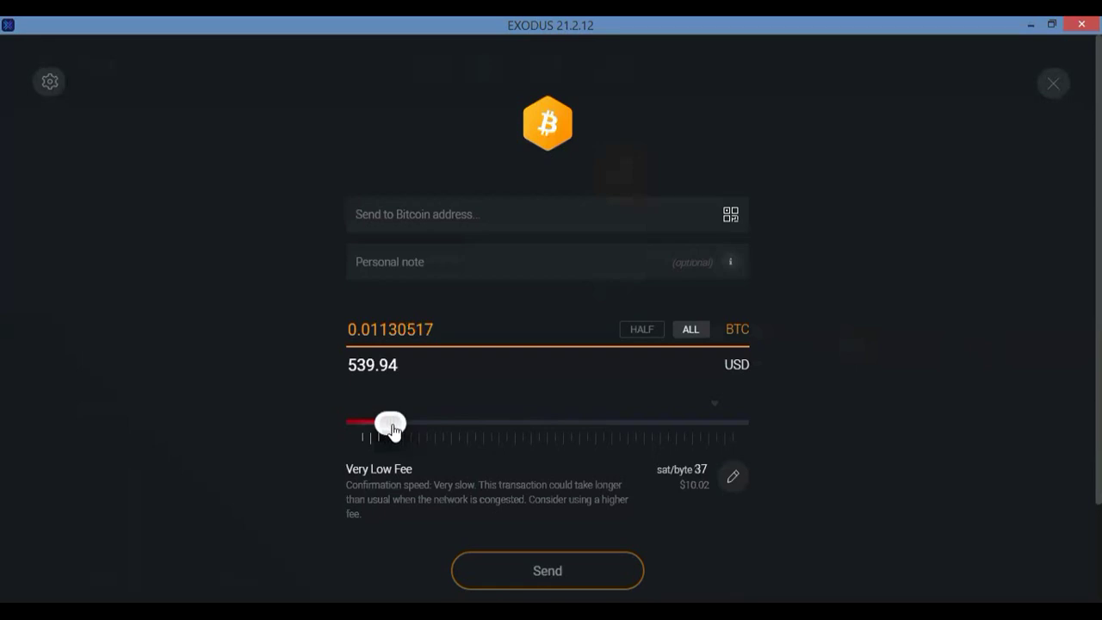
pyautogui.click(392, 433)
pyautogui.click(387, 433)
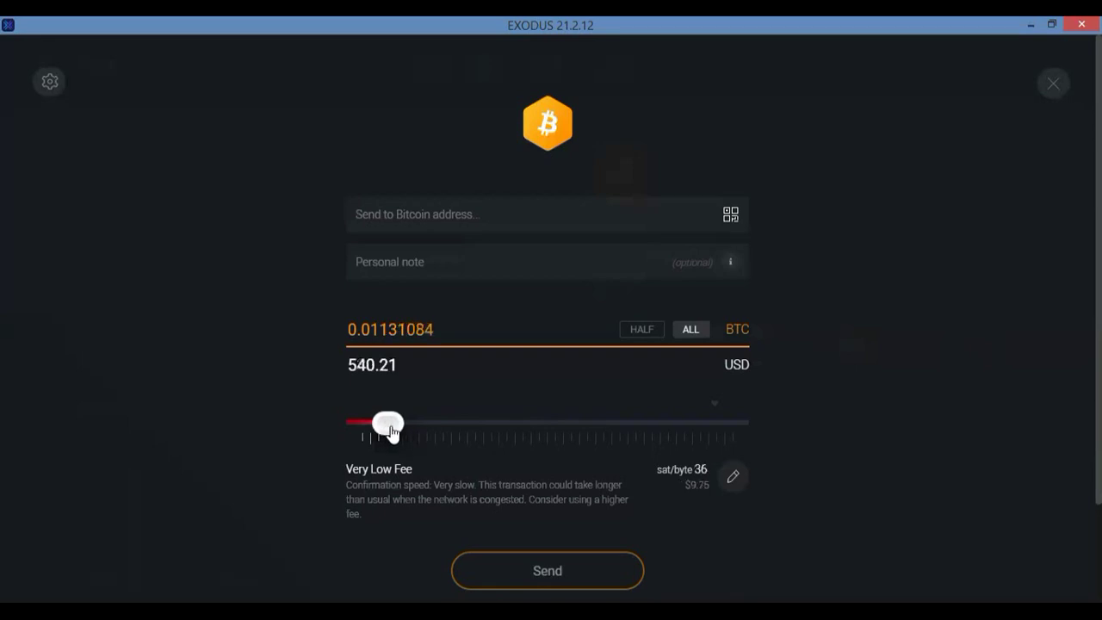
pyautogui.click(390, 426)
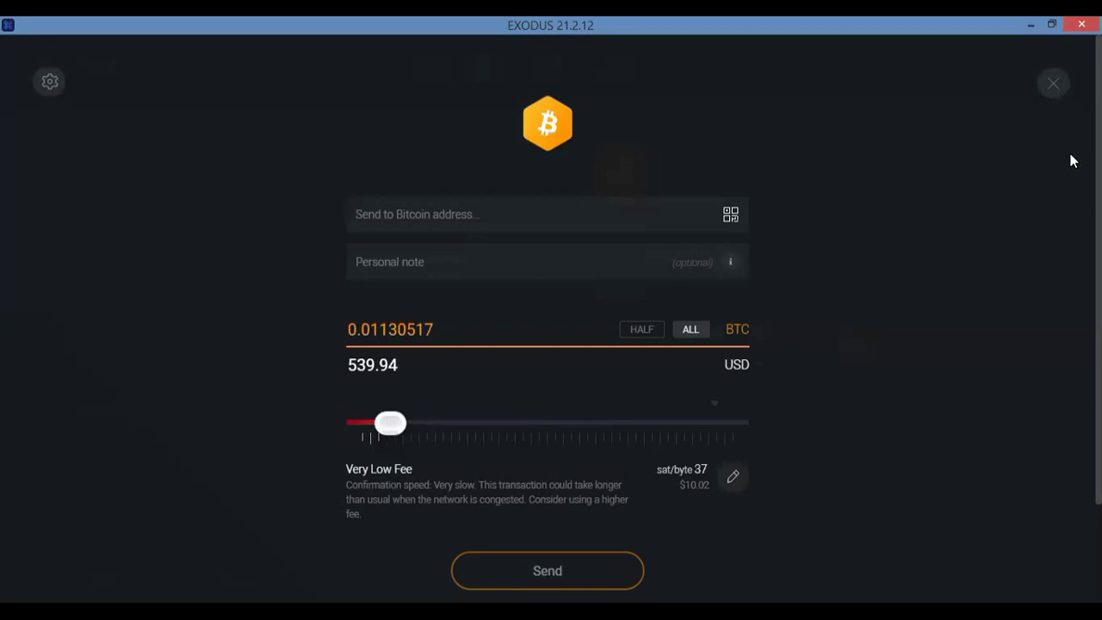
pyautogui.click(1052, 86)
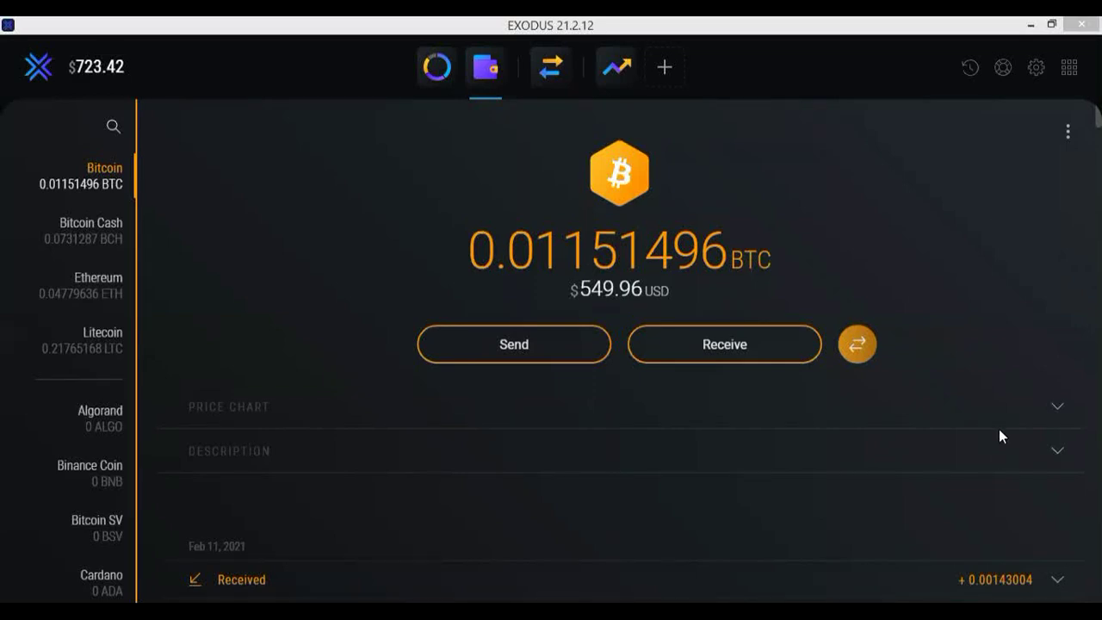
# Switch to Chrome and circle the settings gear on the mobile Bitcoin wallet screenshot
pyautogui.hotkey('alt', 'Tab')
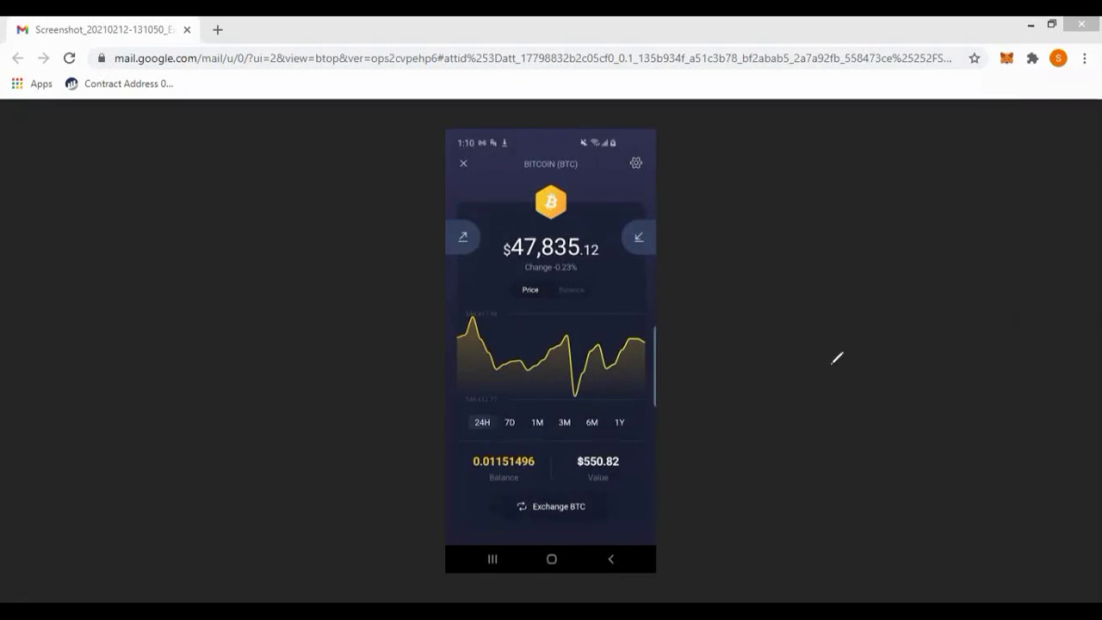
pyautogui.moveTo(648, 144)
pyautogui.mouseDown()
pyautogui.moveTo(618, 145)
pyautogui.moveTo(624, 172)
pyautogui.moveTo(670, 181)
pyautogui.mouseUp()
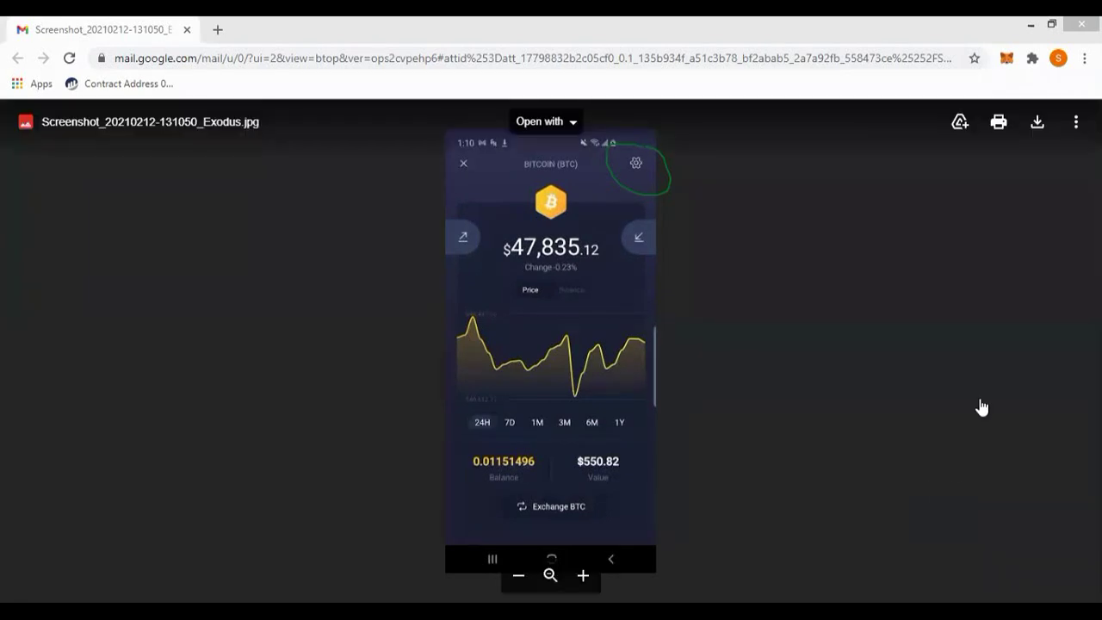
# Switch back to Exodus and open the Bitcoin wallet's Advanced Options to view the custom-fee setting
pyautogui.hotkey('alt', 'Tab')
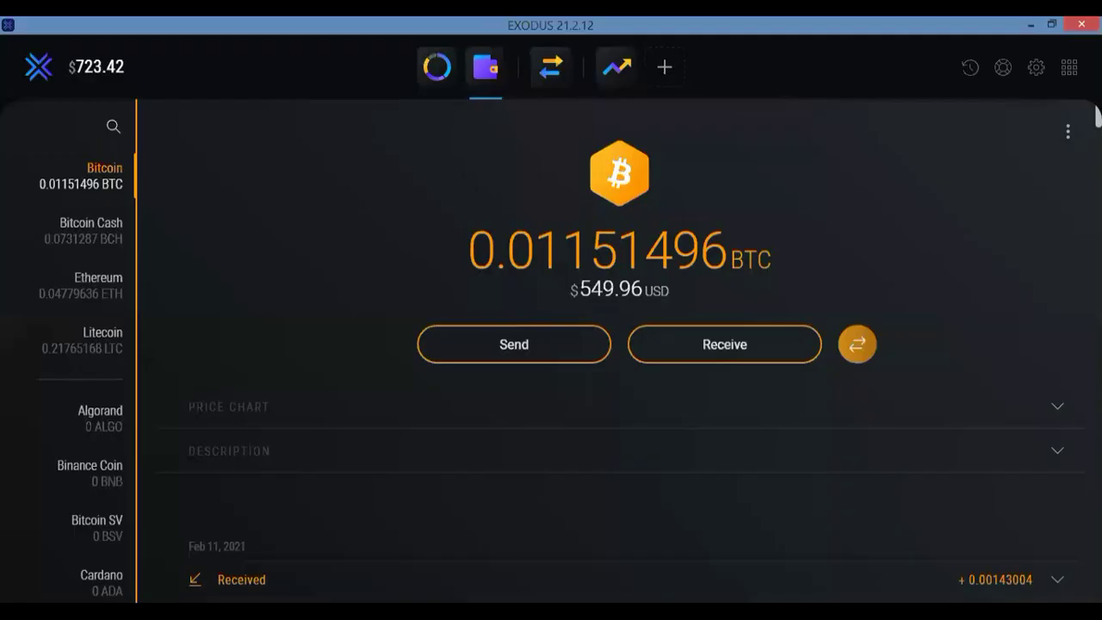
pyautogui.click(1065, 140)
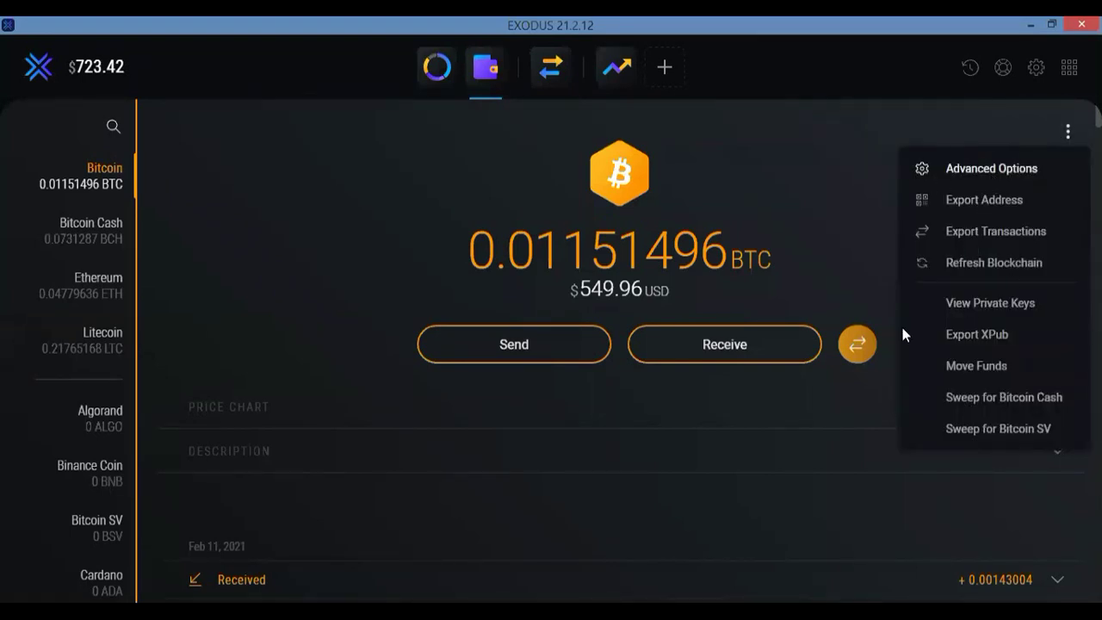
pyautogui.press('Return')
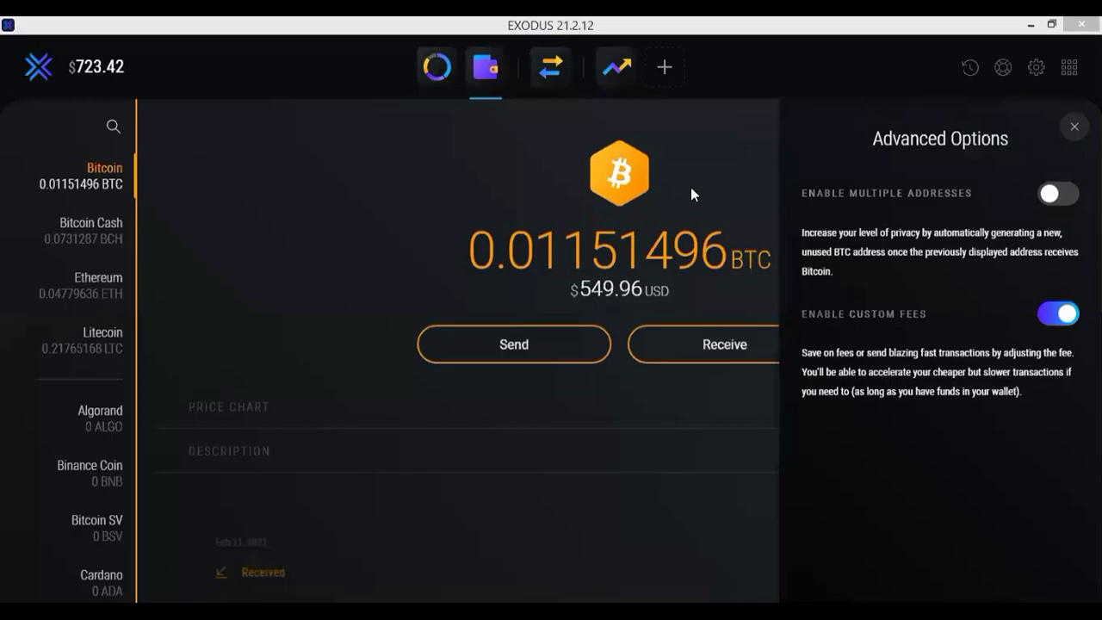
# Switch to Chrome and mark the settings gear beside the Bitcoin title on the mobile wallet screenshot
pyautogui.hotkey('alt', 'Tab')
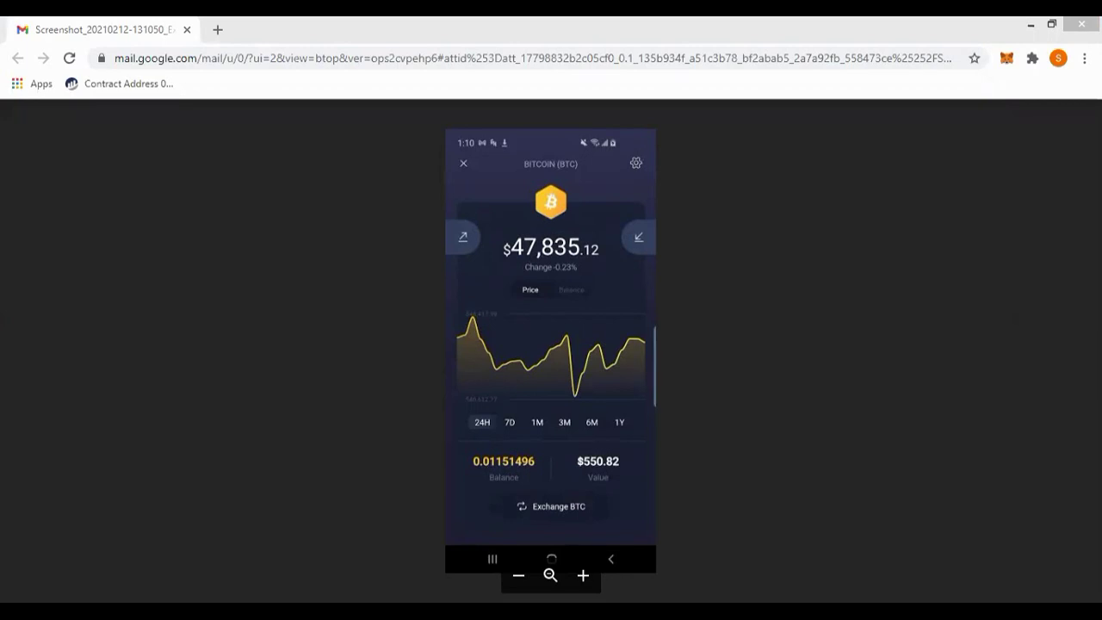
pyautogui.moveTo(652, 143)
pyautogui.mouseDown()
pyautogui.moveTo(607, 160)
pyautogui.moveTo(616, 175)
pyautogui.mouseUp()
pyautogui.moveTo(668, 148); pyautogui.dragTo(657, 141)
pyautogui.moveTo(566, 168)
pyautogui.mouseDown()
pyautogui.moveTo(515, 234)
pyautogui.moveTo(591, 200)
pyautogui.moveTo(562, 169)
pyautogui.mouseUp()
pyautogui.click(747, 359)
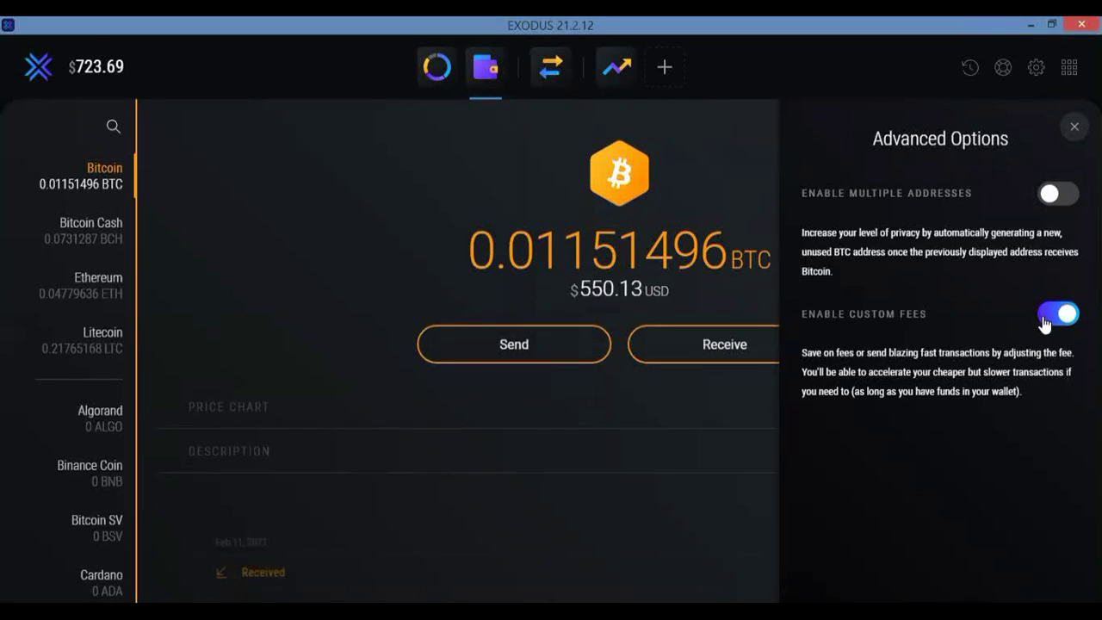
# In Exodus, start a Bitcoin send of half the balance, lower its fee to 25 sat/byte, and close the form without sending
pyautogui.click(523, 360)
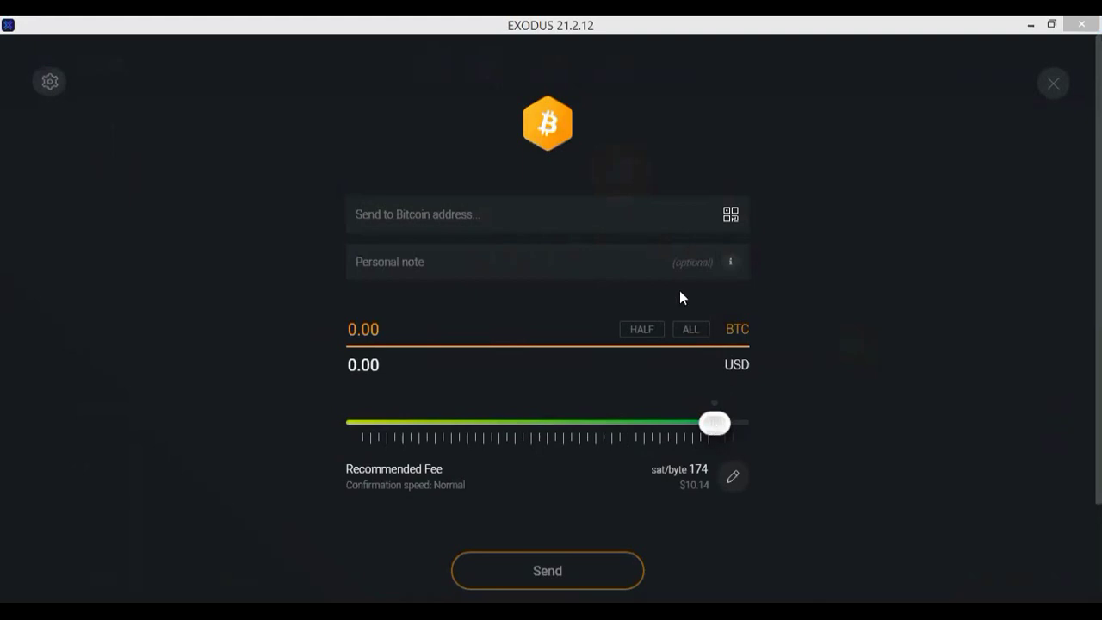
pyautogui.click(645, 332)
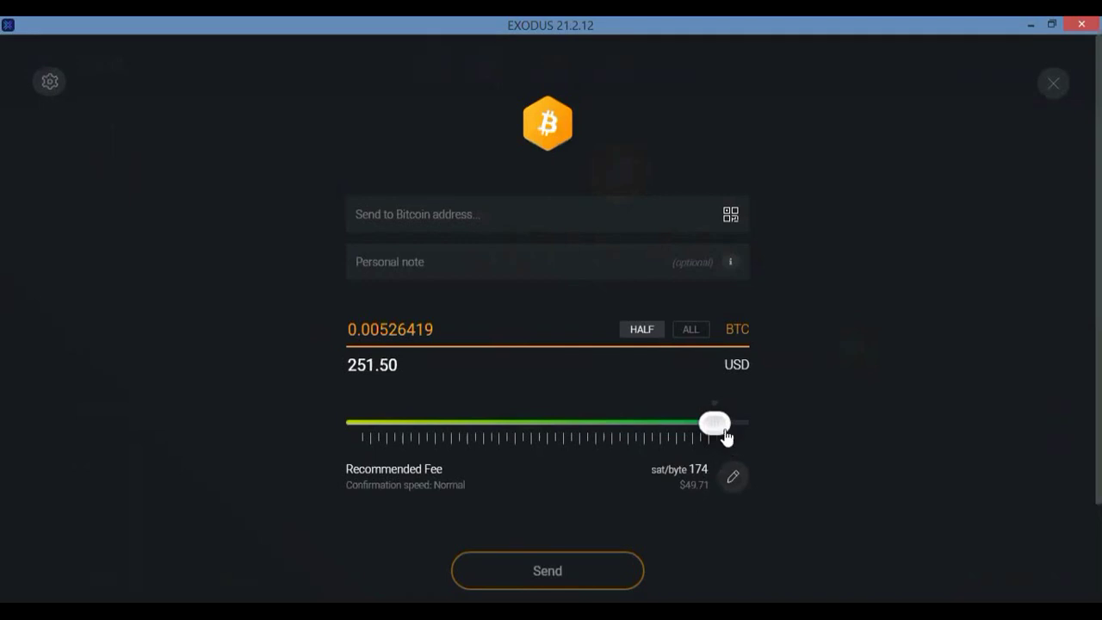
pyautogui.moveTo(680, 433); pyautogui.dragTo(542, 448)
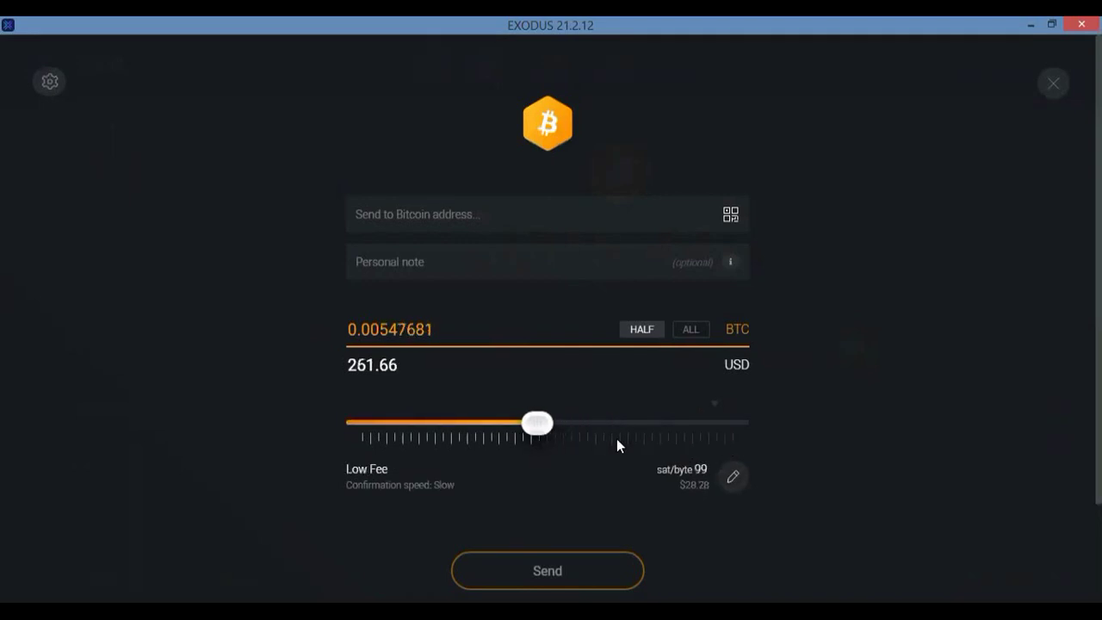
pyautogui.click(361, 431)
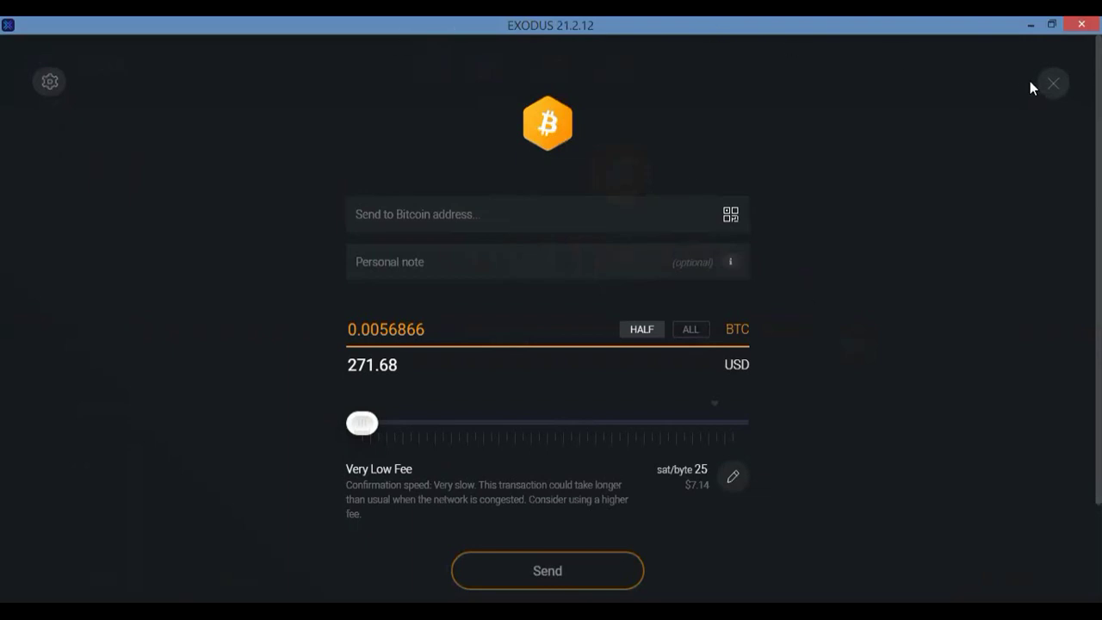
pyautogui.click(1052, 84)
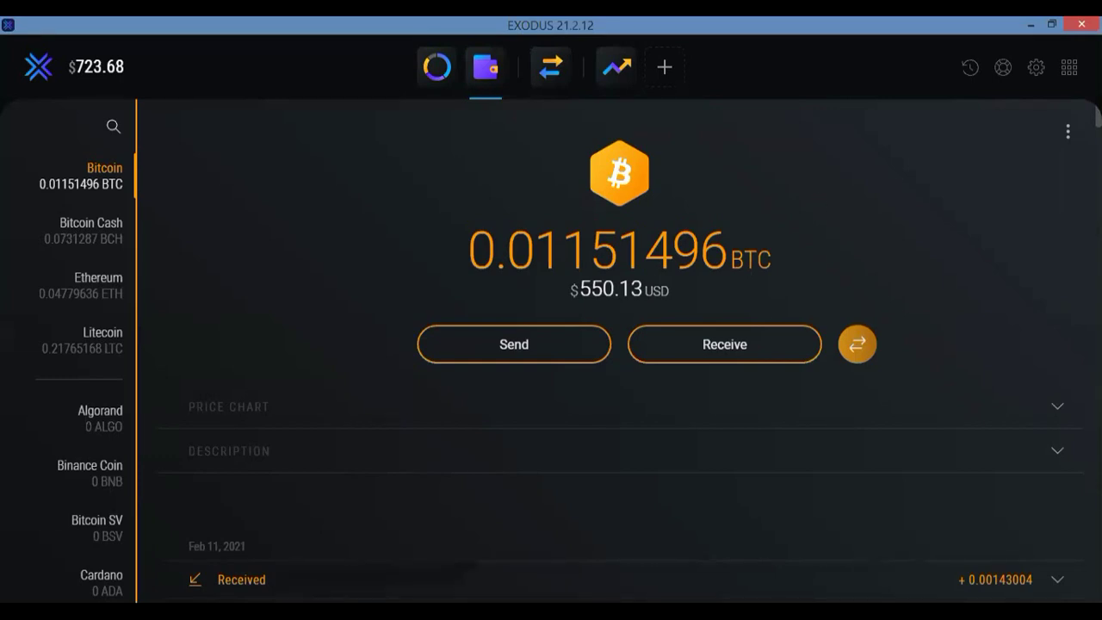
# Switch to Chrome to examine the mobile Bitcoin wallet screenshot
pyautogui.hotkey('alt', 'Tab')
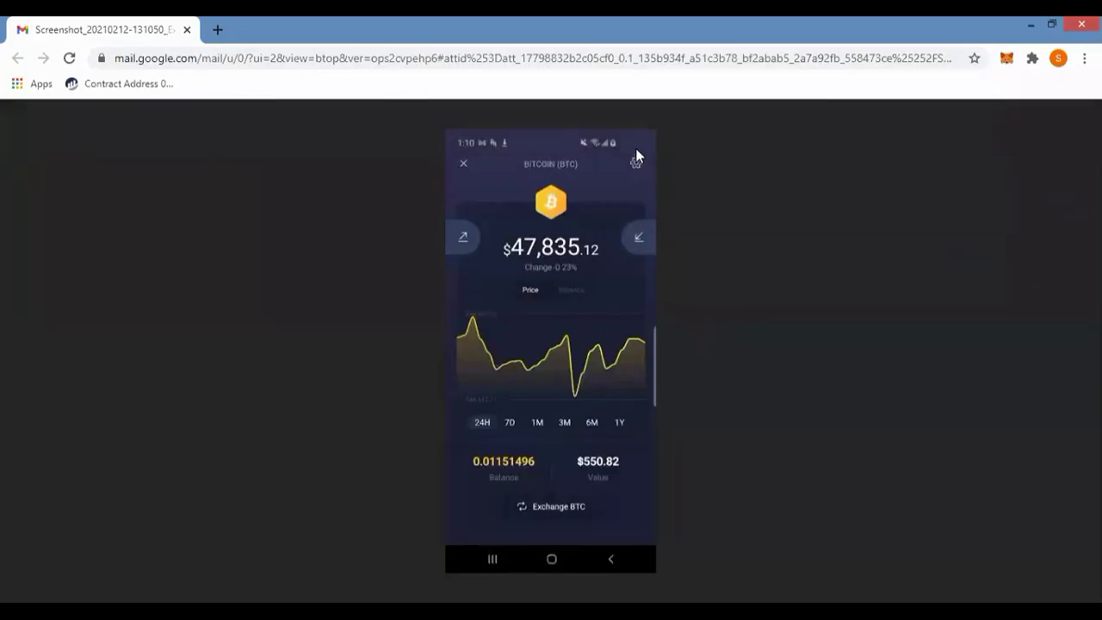